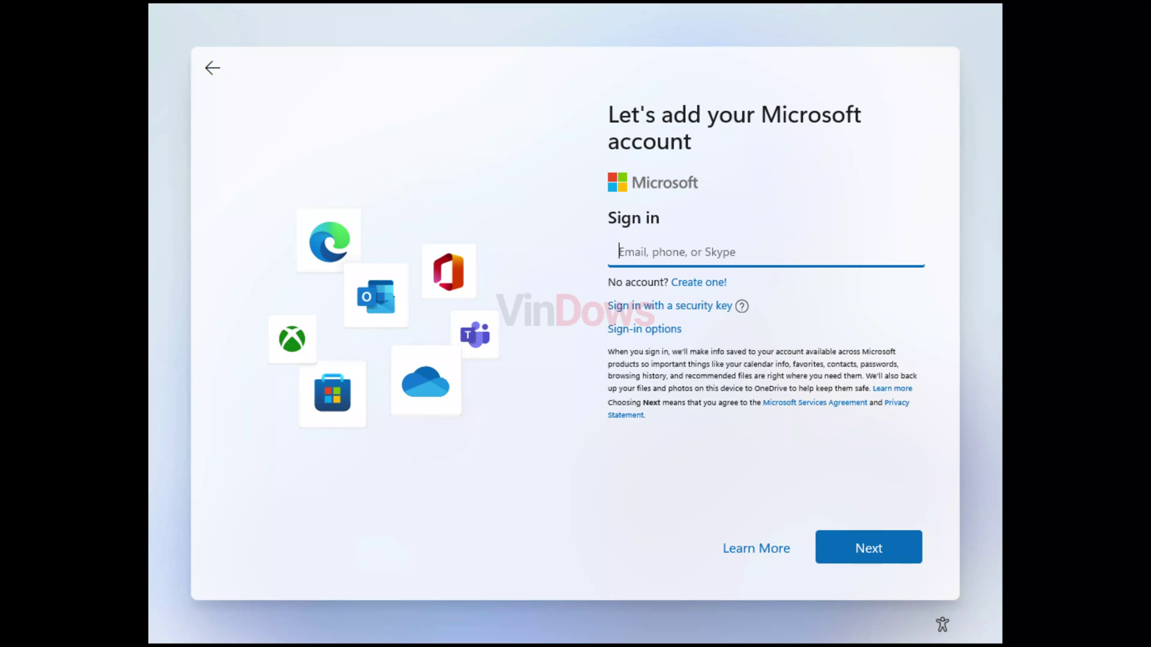
- Sign in with a dummy e-mail and any password, then continue past the locked-account error
{"action": "type", "text": "no@tha"}
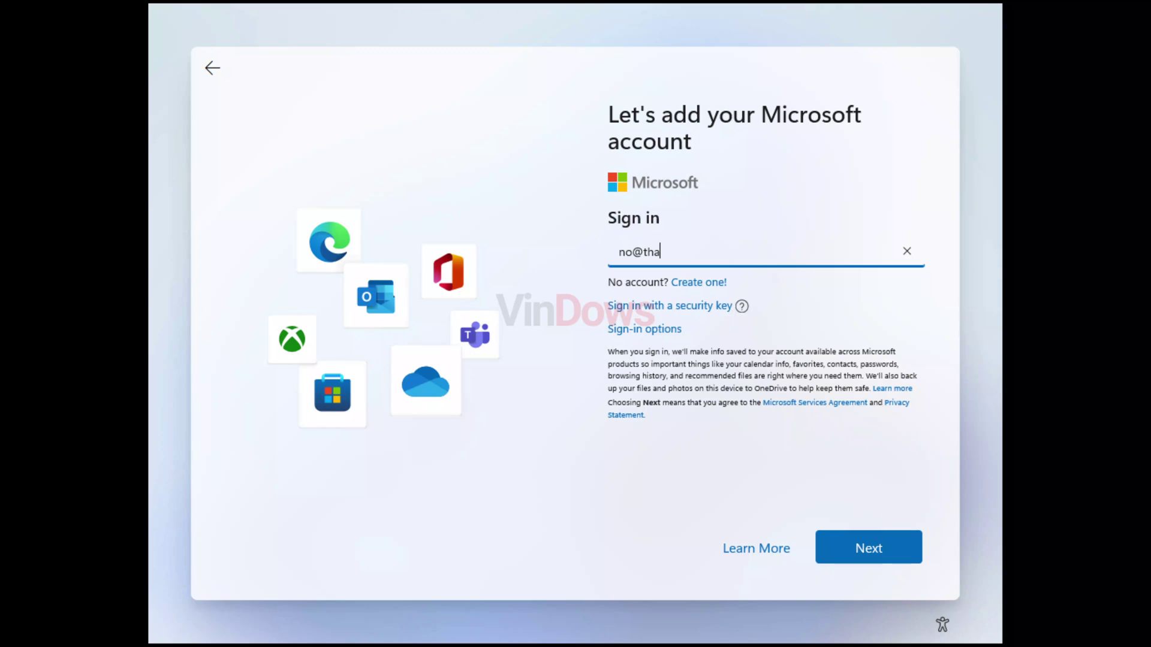
{"action": "type", "text": "nkyou.com"}
{"action": "left_click", "coordinate": [893, 557]}
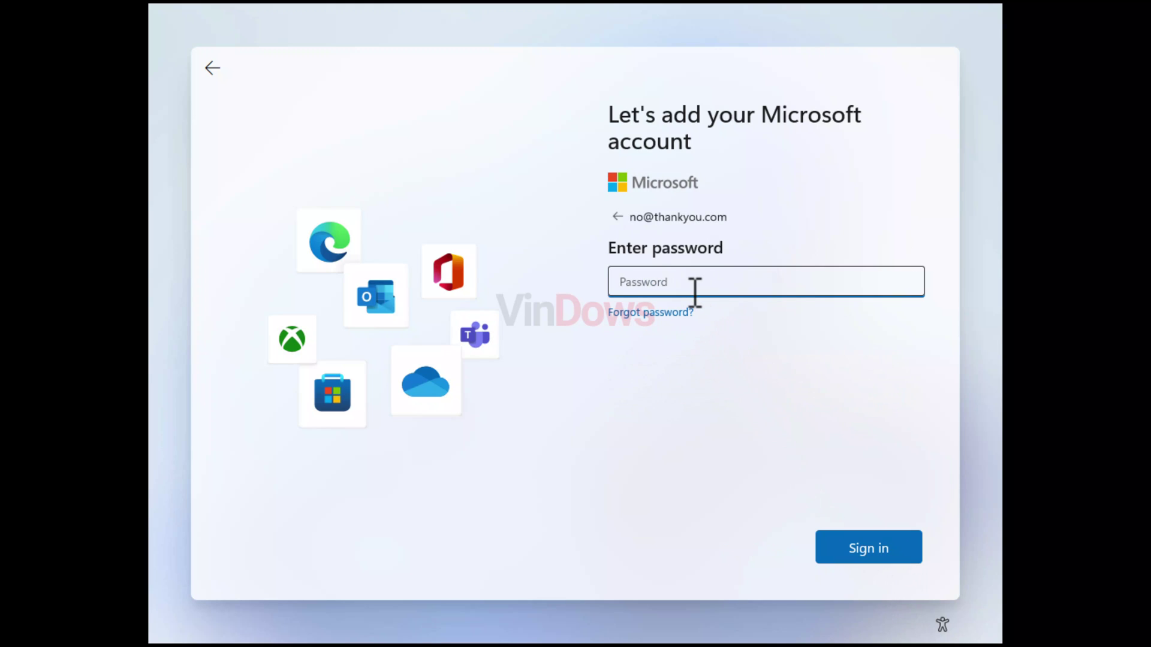
{"action": "type", "text": "••••••••••"}
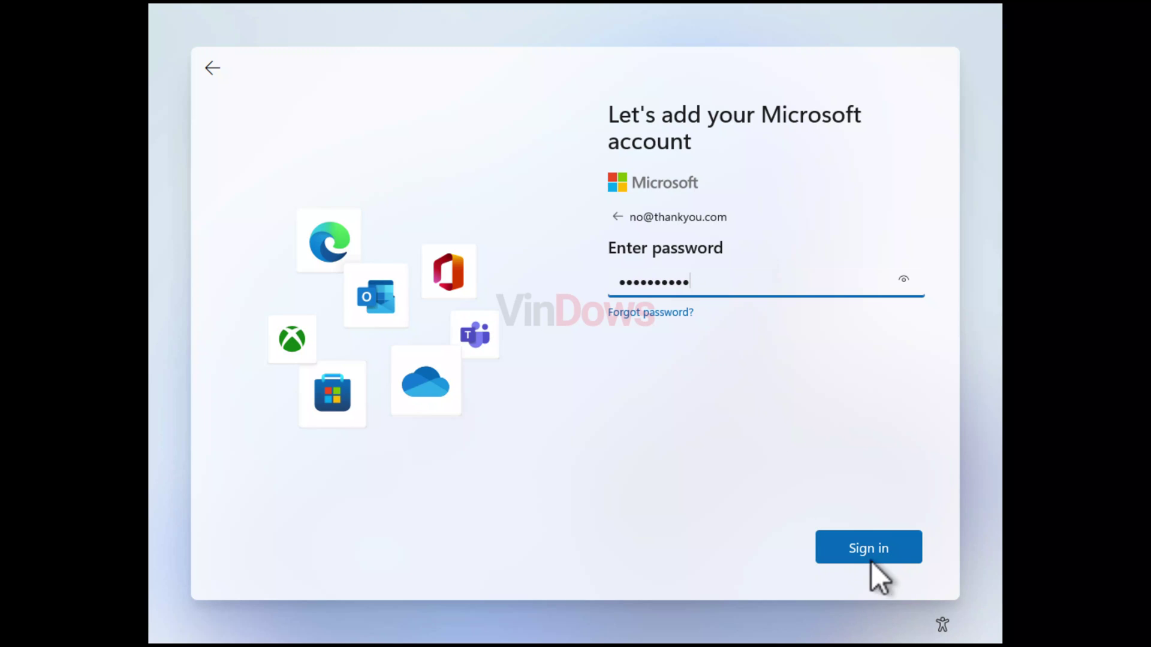
{"action": "left_click", "coordinate": [872, 561]}
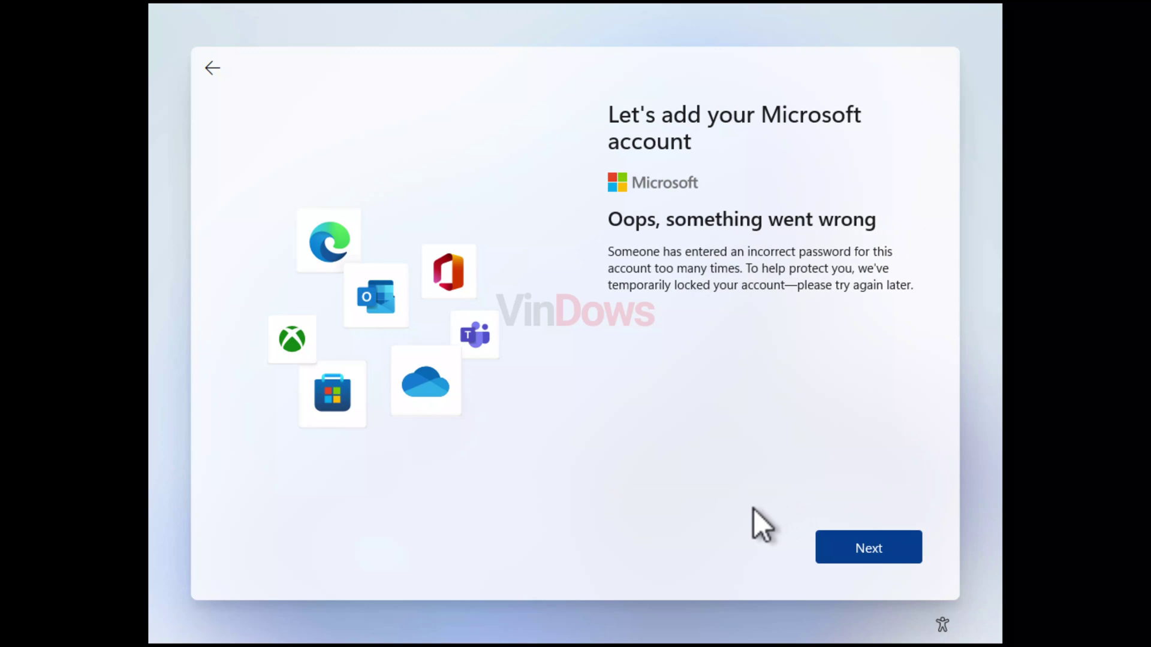
{"action": "left_click", "coordinate": [844, 553]}
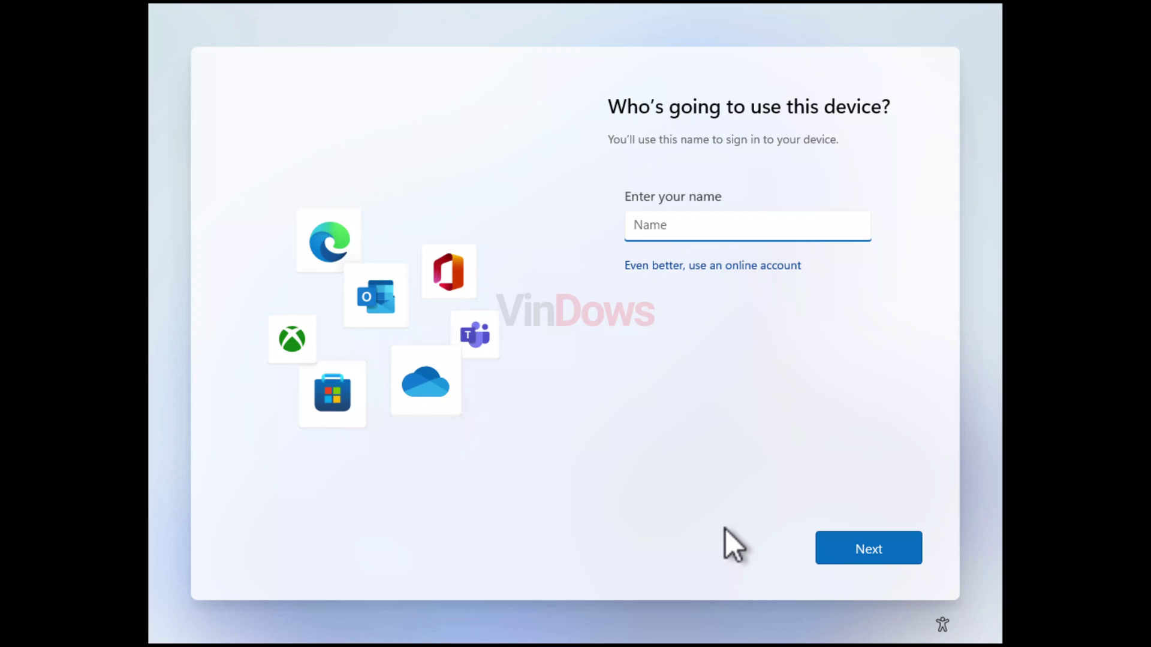
- Enter the local user name, then set and confirm a 16-digit password
{"action": "type", "text": "Mr"}
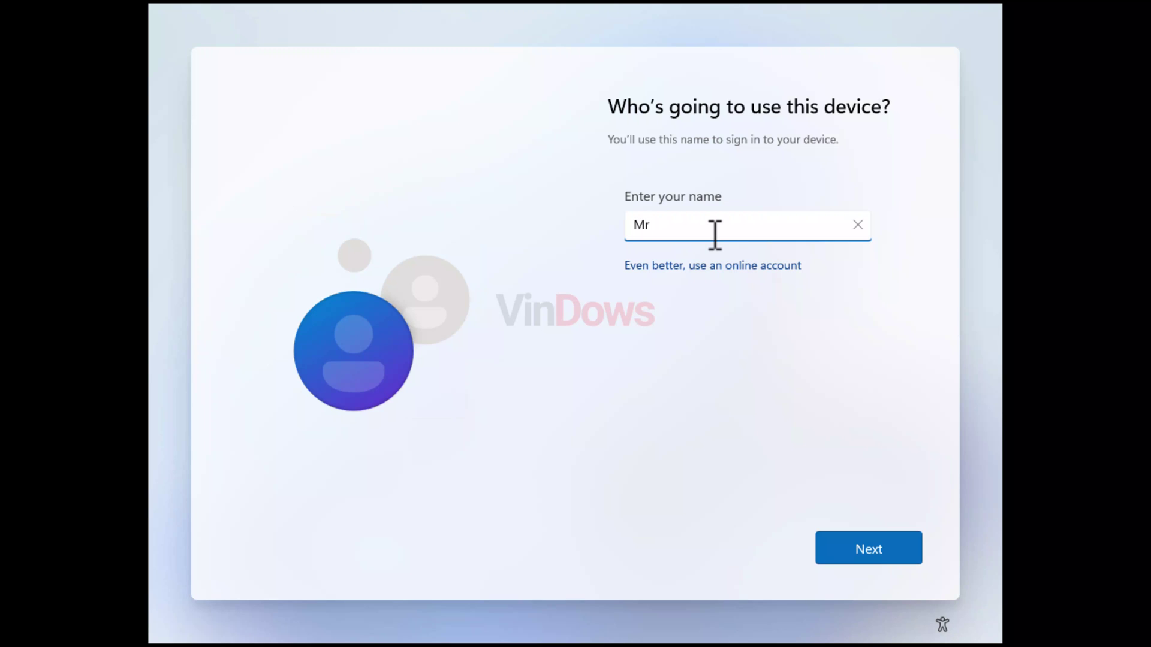
{"action": "type", "text": "MorningStar"}
{"action": "left_click", "coordinate": [840, 559]}
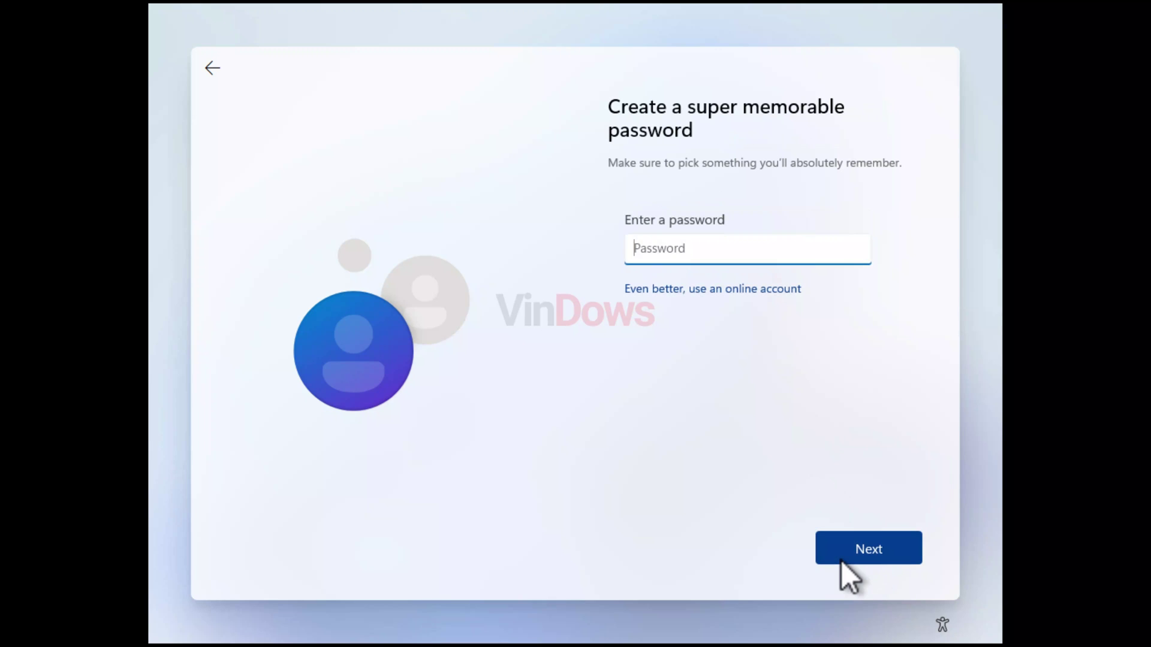
{"action": "type", "text": "1234567890123456"}
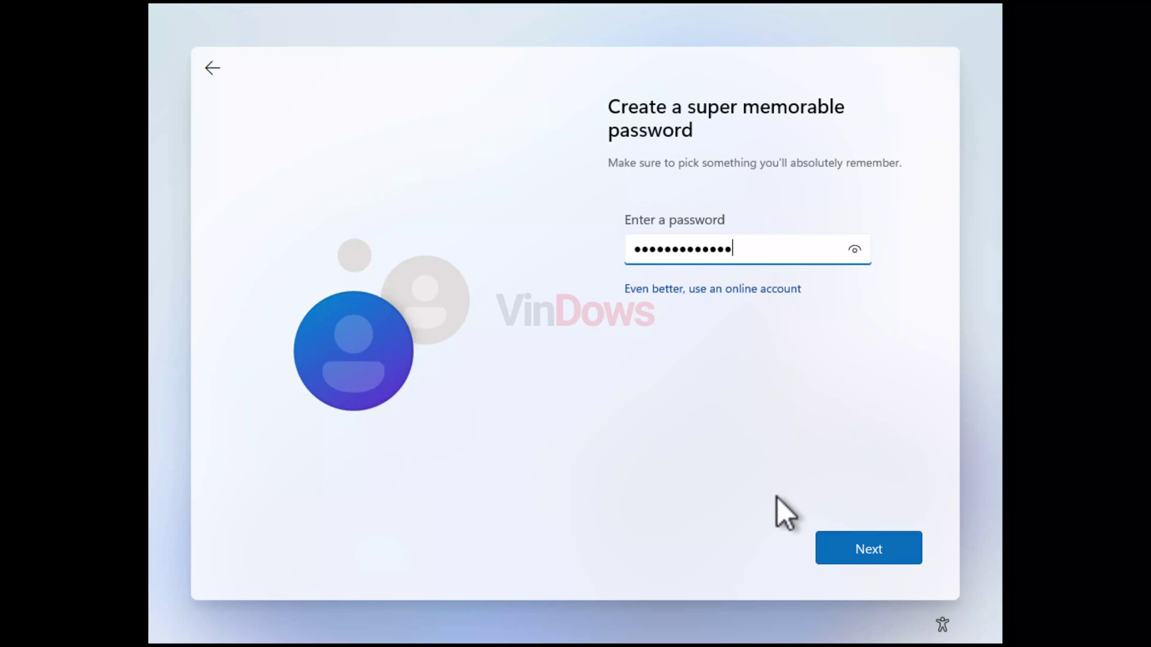
{"action": "left_click", "coordinate": [846, 556]}
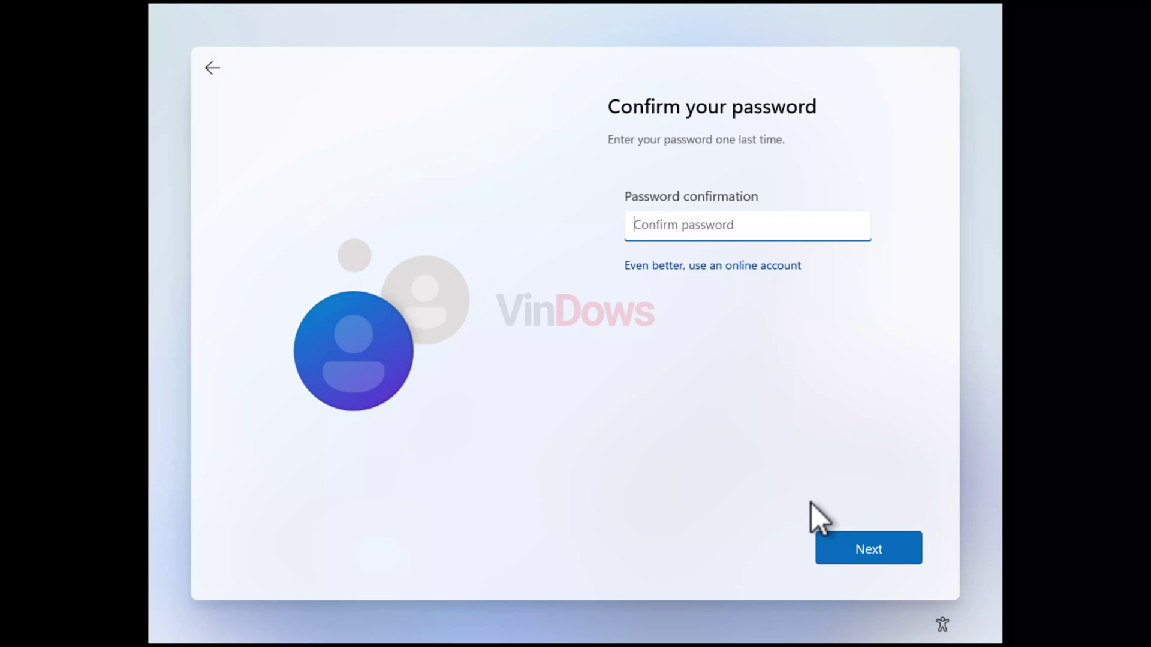
{"action": "type", "text": "1234567890123456"}
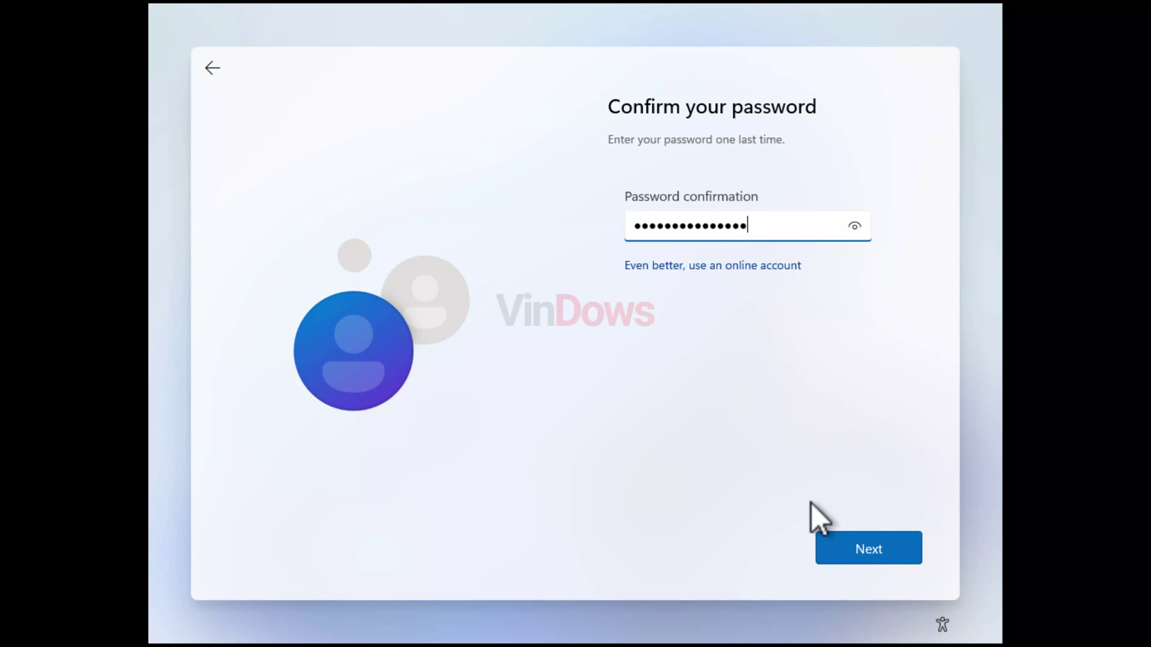
{"action": "left_click", "coordinate": [862, 548]}
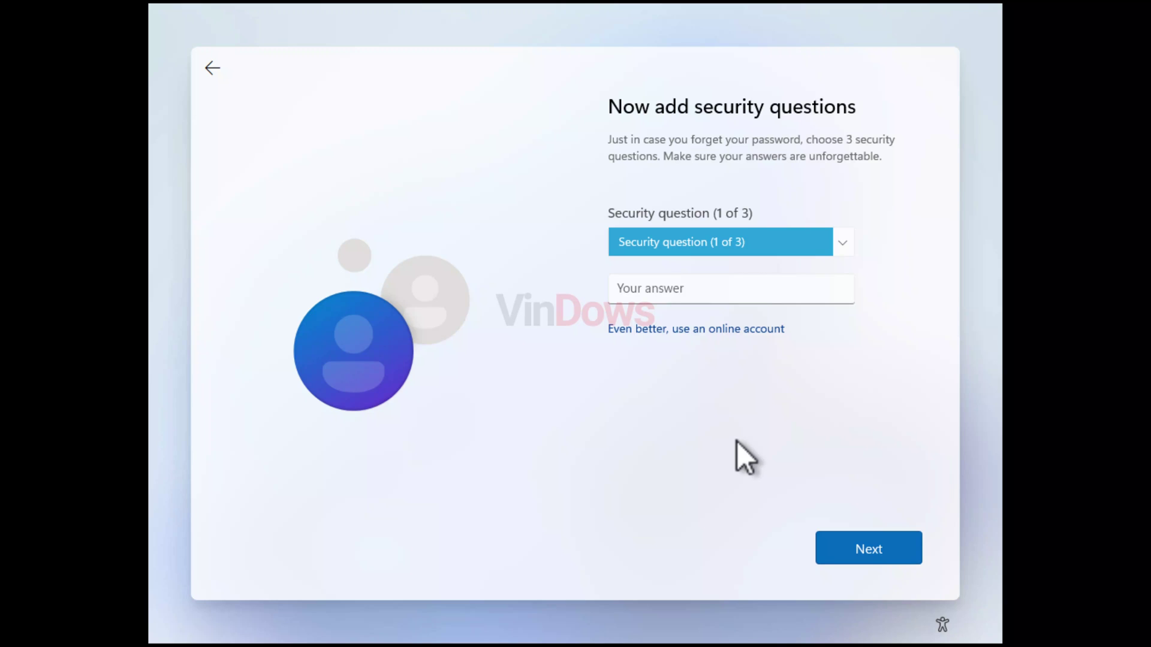
- Choose the first pet's name question and enter its answer
{"action": "left_click", "coordinate": [839, 246]}
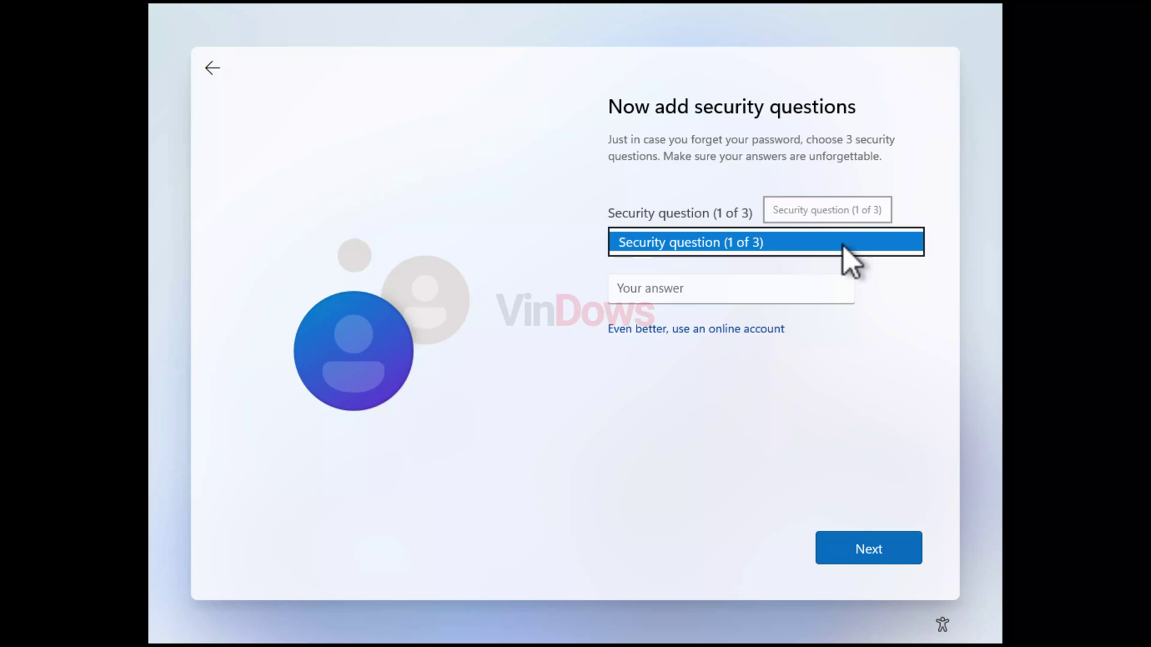
{"action": "left_click", "coordinate": [779, 261]}
{"action": "left_click", "coordinate": [733, 300]}
{"action": "type", "text": "ceaser"}
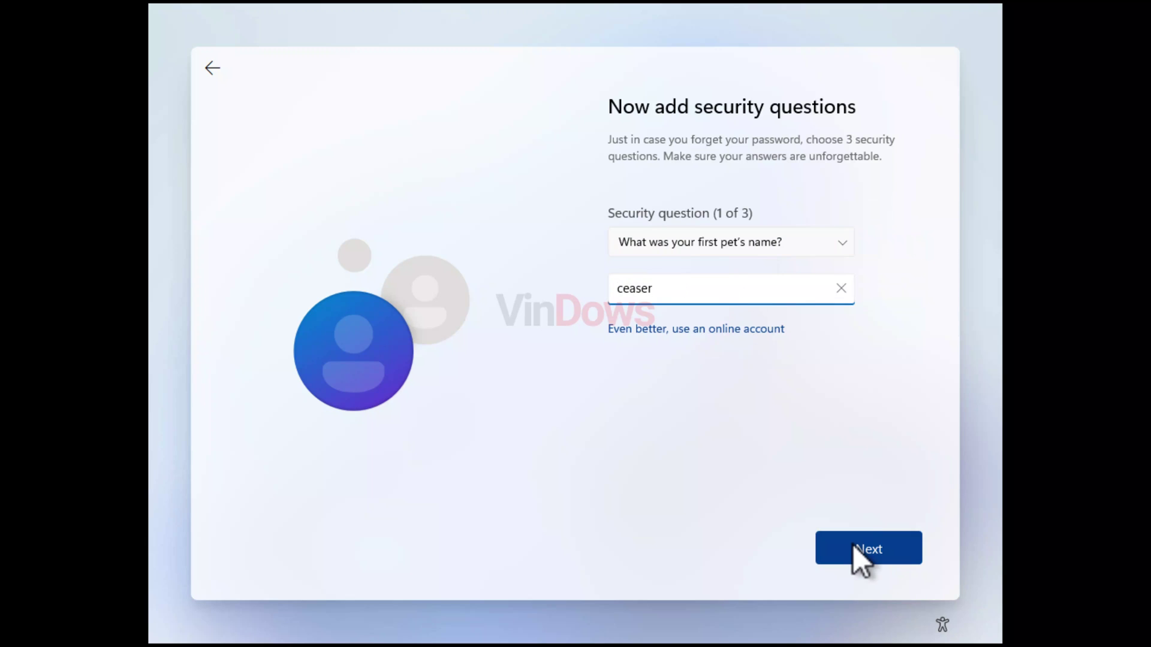
{"action": "left_click", "coordinate": [847, 543]}
- Choose the childhood nickname and birth city questions, answer the city, and submit
{"action": "left_click", "coordinate": [758, 248]}
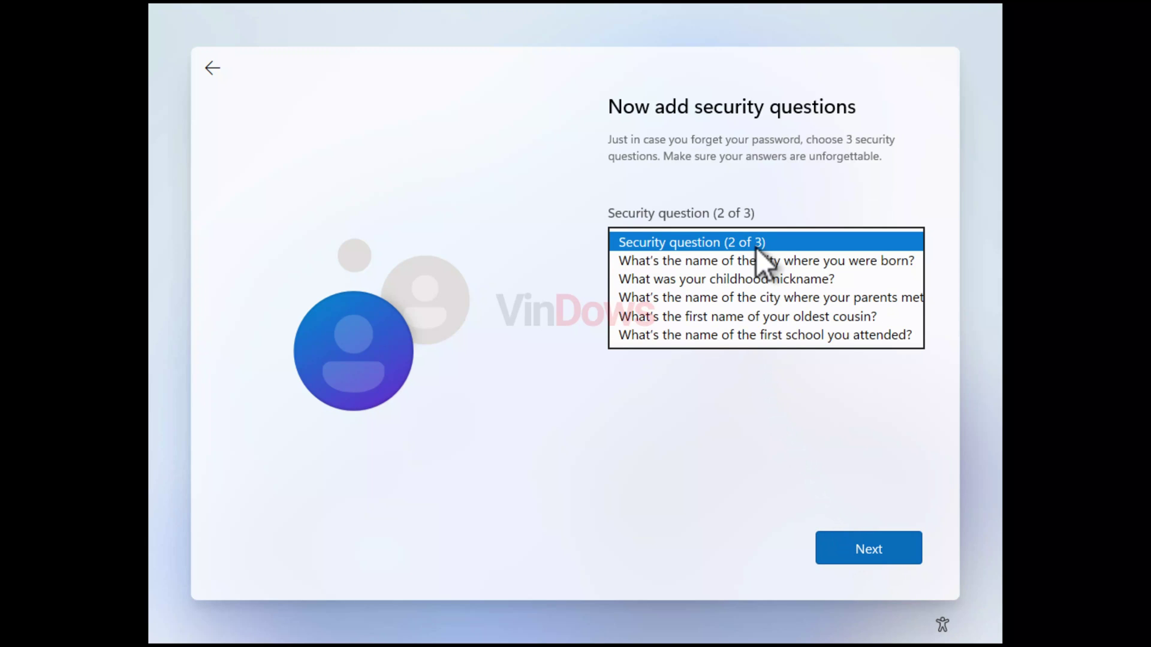
{"action": "left_click", "coordinate": [740, 280]}
{"action": "left_click", "coordinate": [705, 294]}
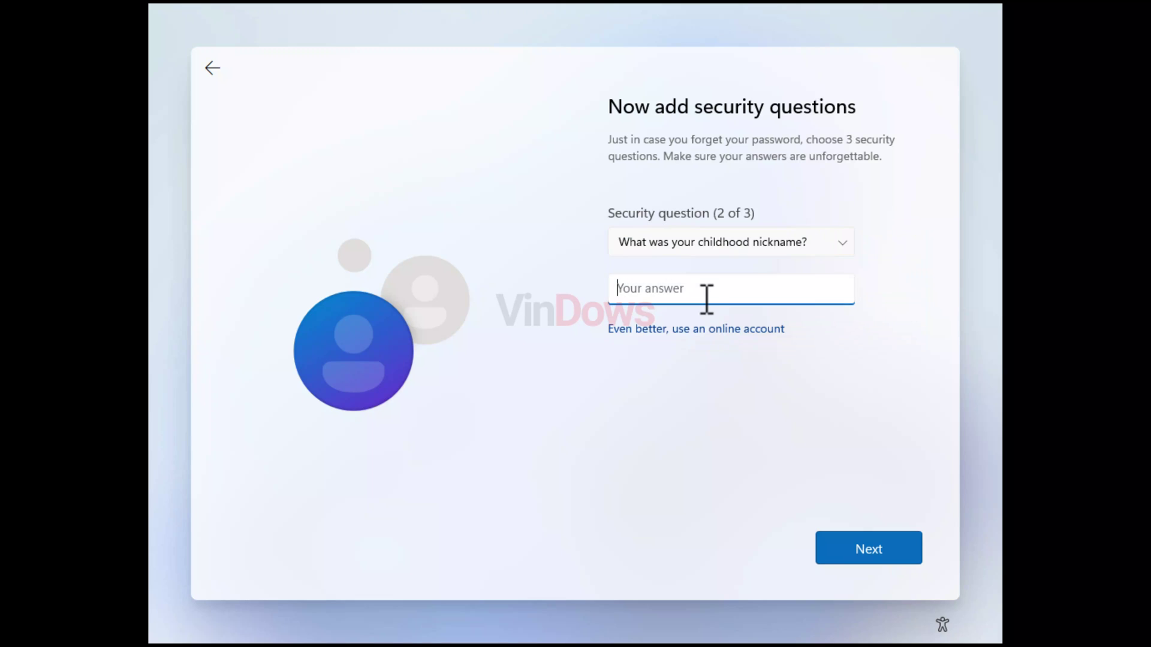
{"action": "left_click", "coordinate": [725, 247]}
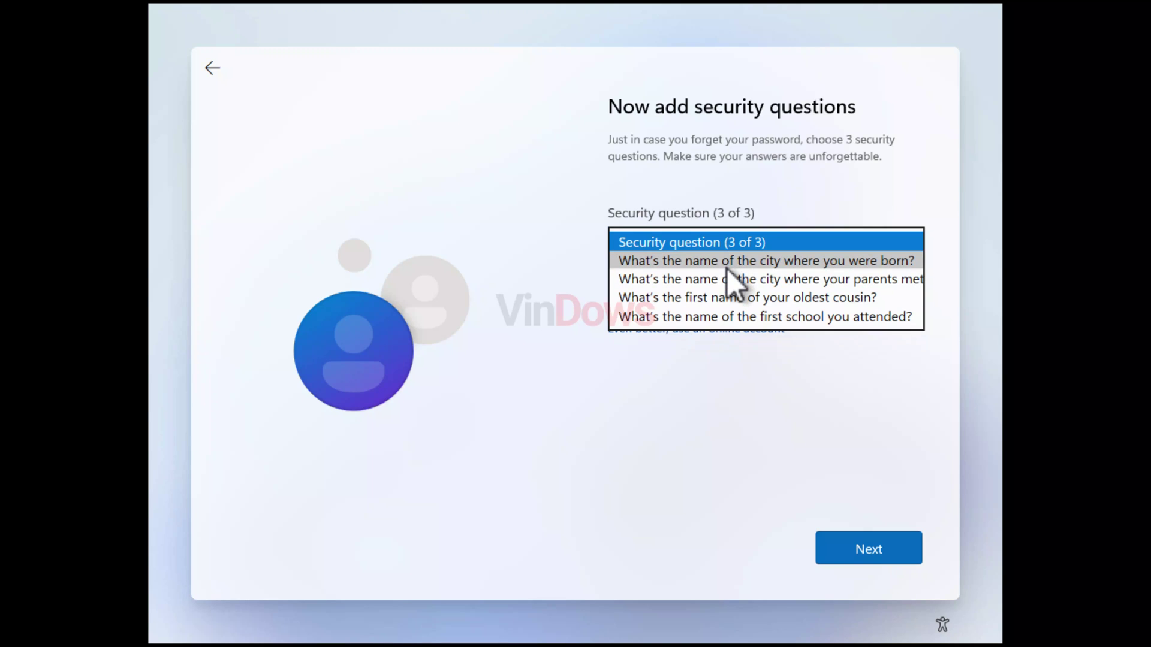
{"action": "left_click", "coordinate": [726, 267]}
{"action": "left_click", "coordinate": [725, 285]}
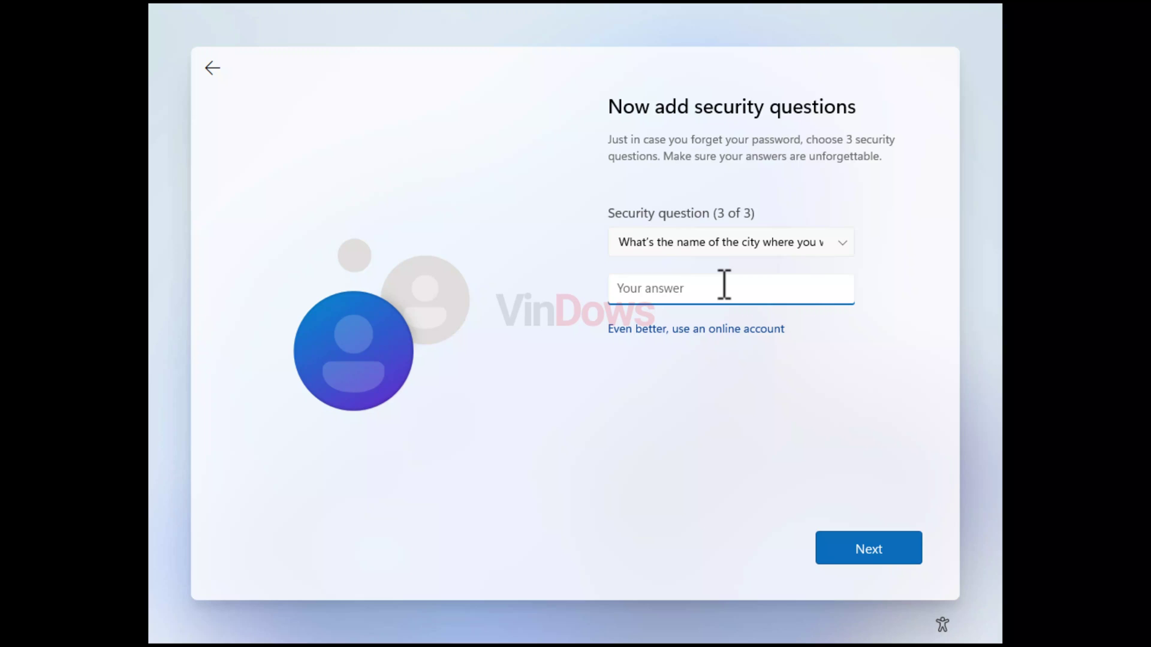
{"action": "type", "text": "jawali"}
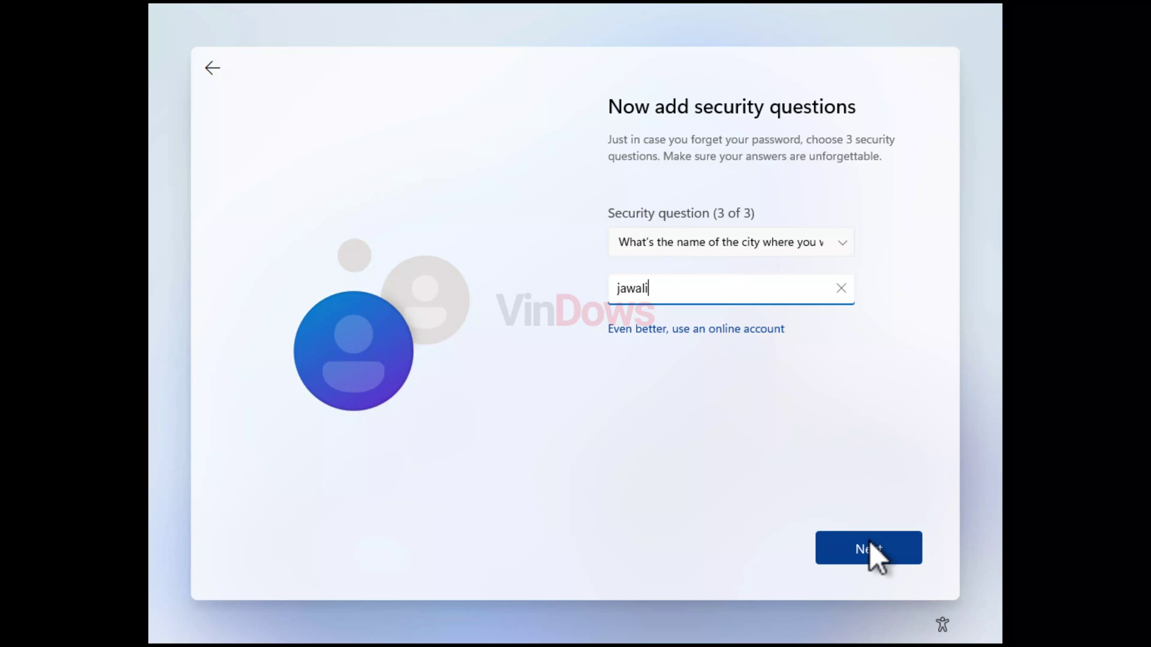
{"action": "left_click", "coordinate": [870, 542]}
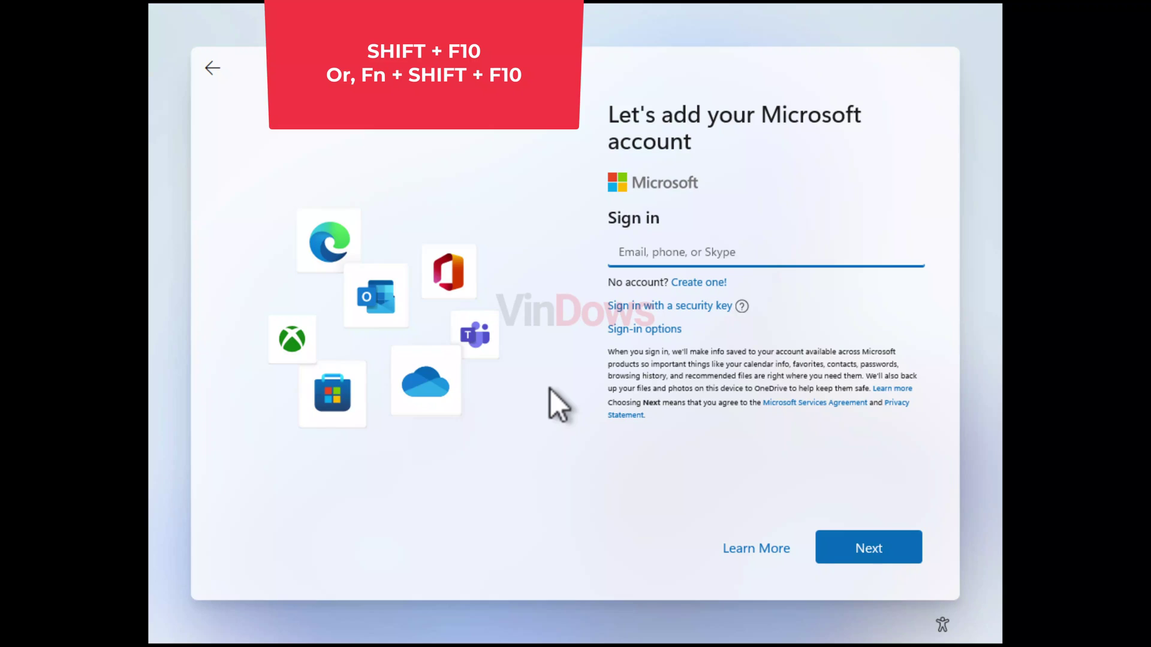
- Open an administrator Command Prompt with Shift+F10 and run ipconfig /release
{"action": "key", "text": "shift+F10"}
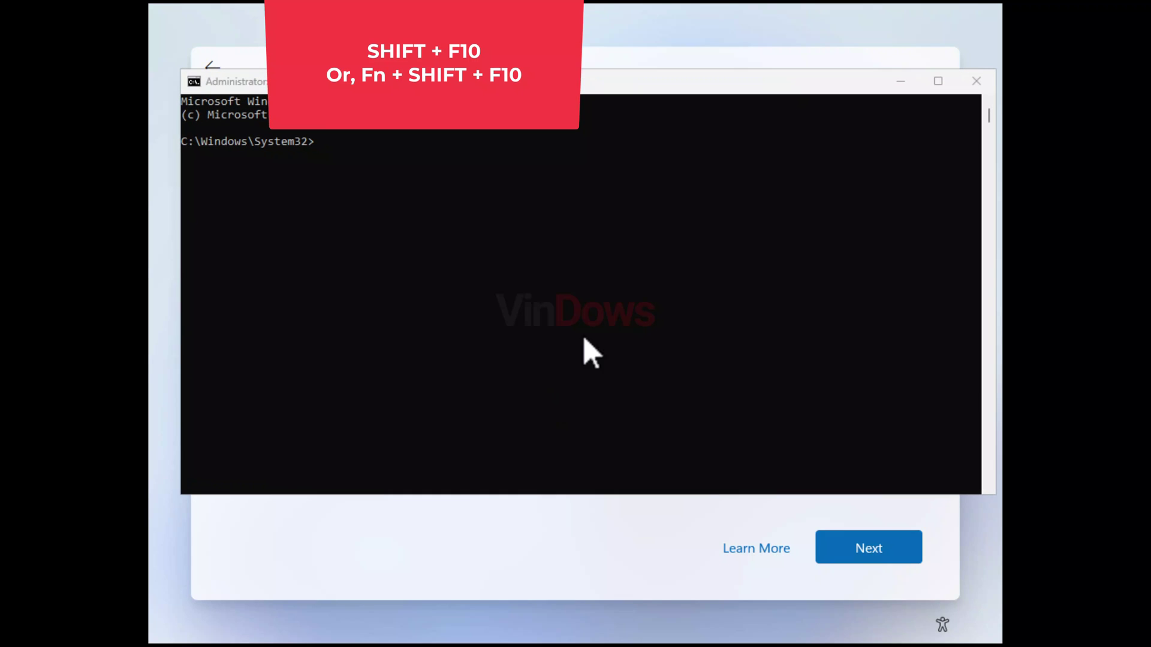
{"action": "left_click_drag", "start_coordinate": [580, 89], "coordinate": [585, 176]}
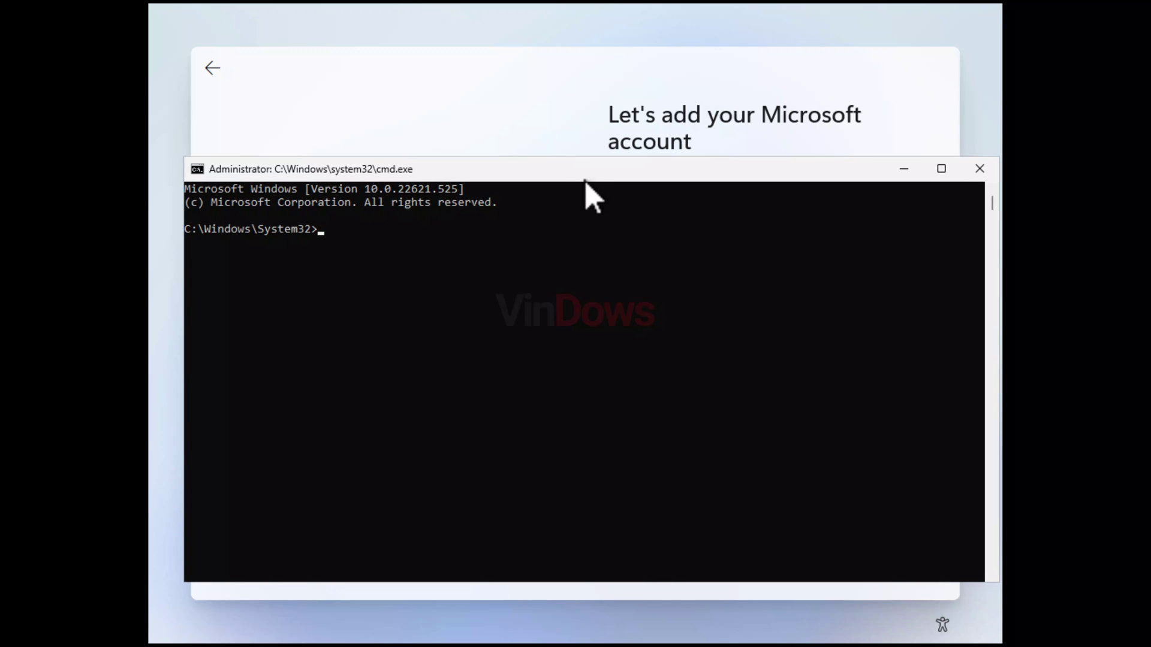
{"action": "type", "text": "ipconfig /release"}
{"action": "key", "text": "Return"}
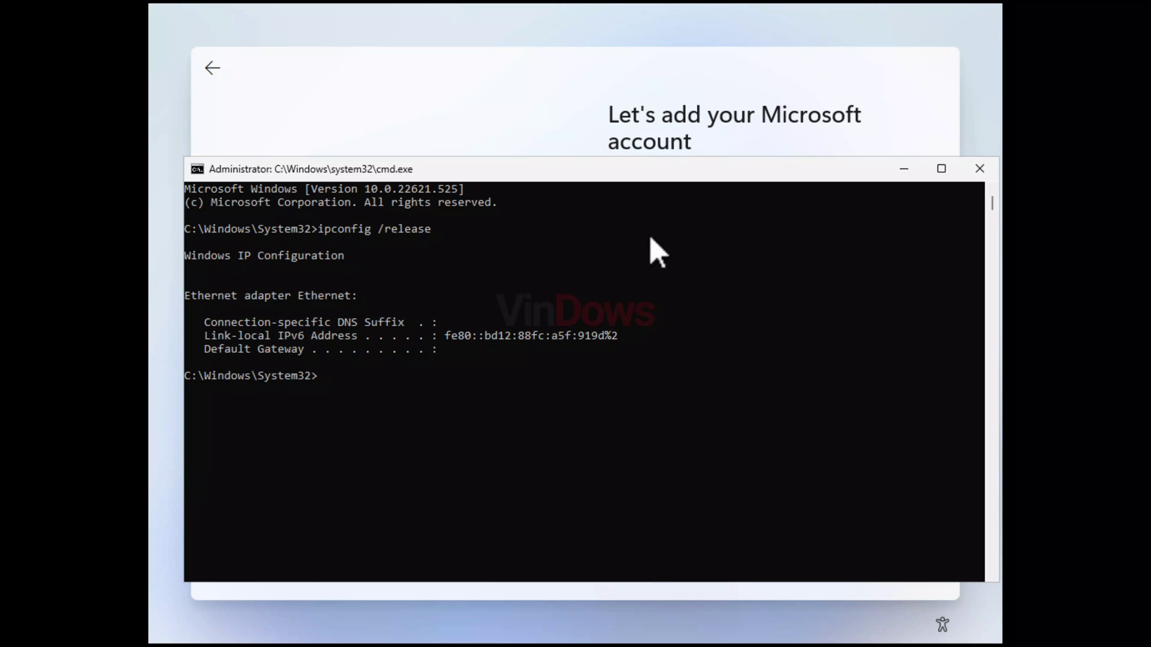
- Close Command Prompt, go back to the offline setup, and enter the local user name
{"action": "left_click", "coordinate": [979, 168]}
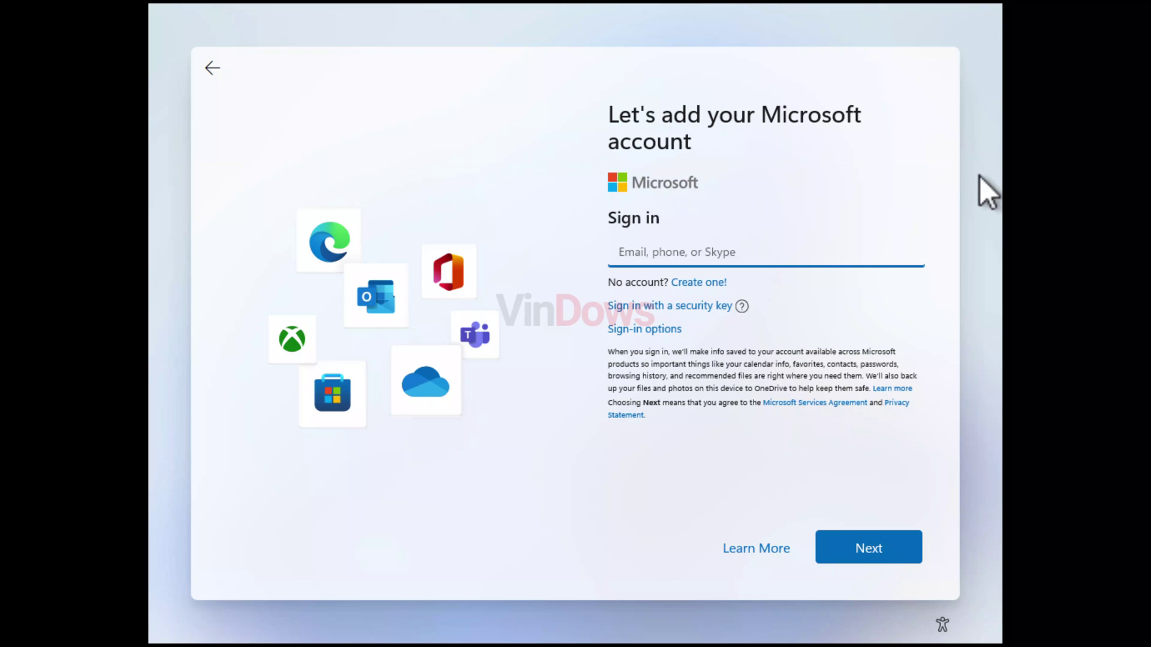
{"action": "left_click", "coordinate": [209, 69]}
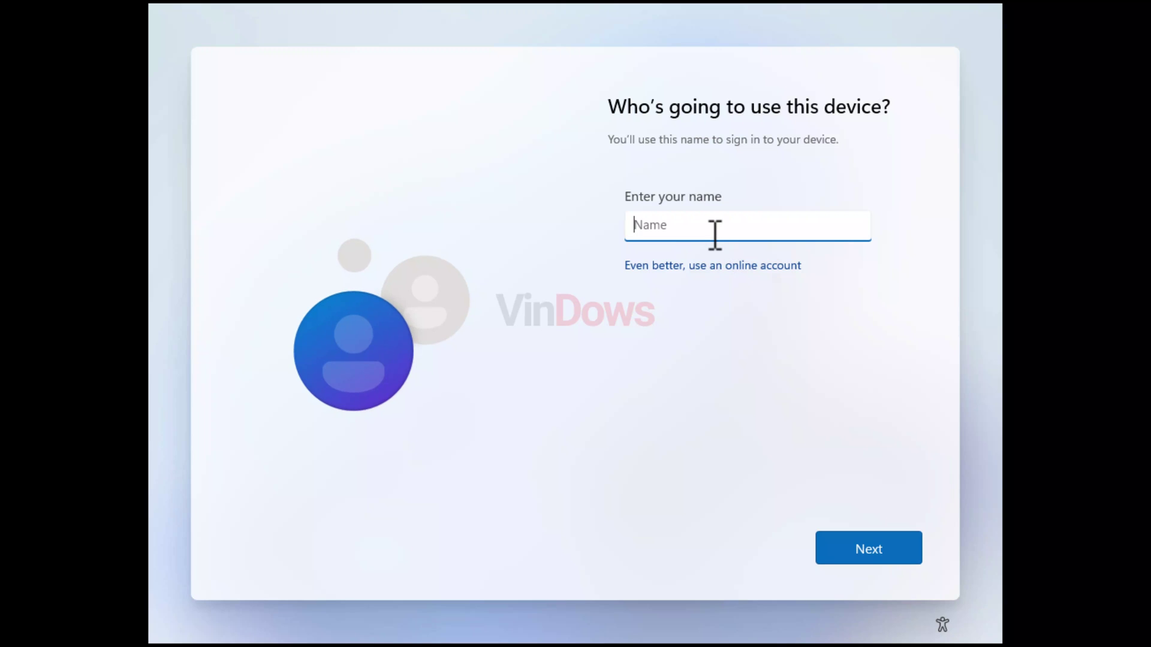
{"action": "type", "text": "MrMorningStar"}
{"action": "left_click", "coordinate": [840, 554]}
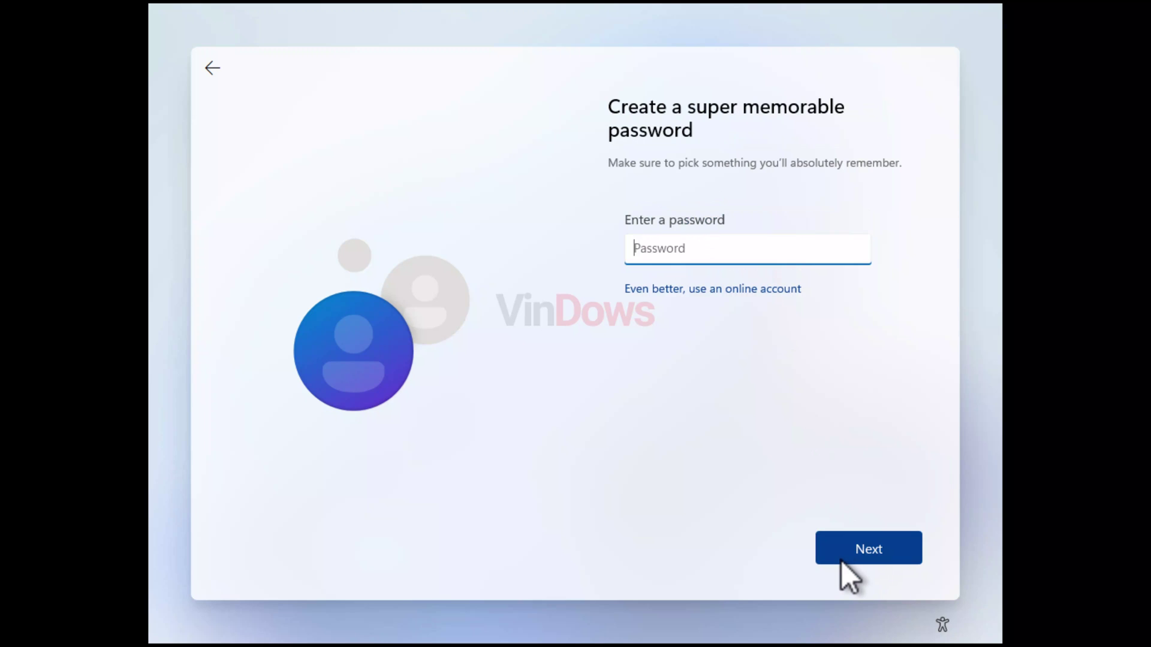
- Enter a new local-account password and confirm it
{"action": "type", "text": "••••••••••"}
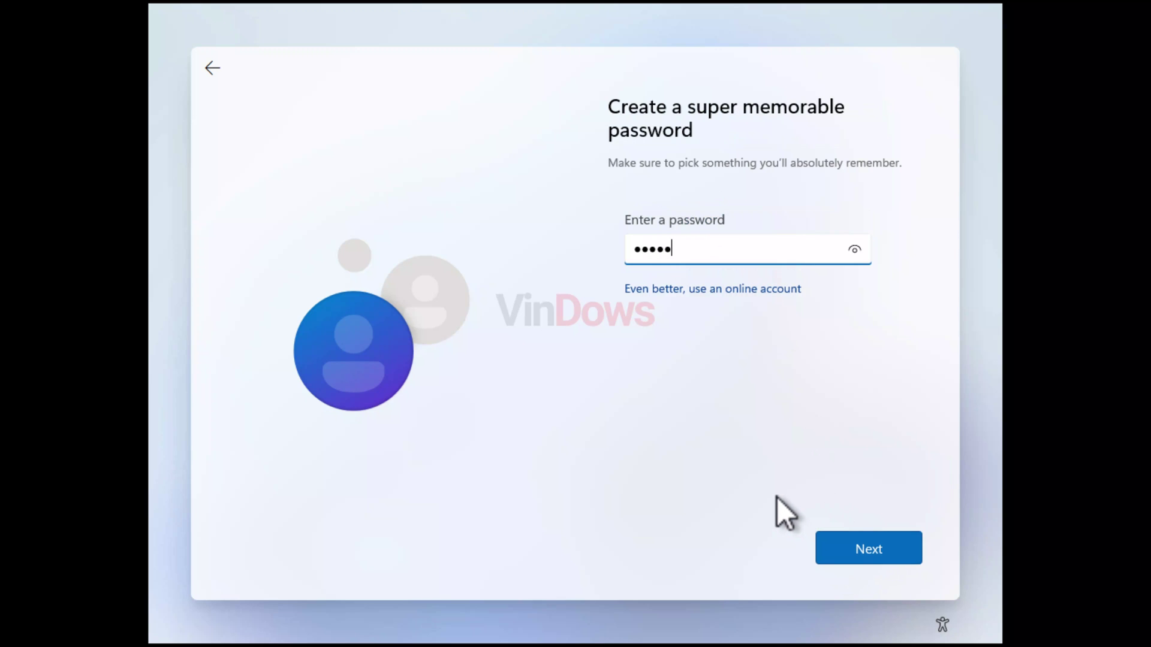
{"action": "left_click", "coordinate": [815, 550]}
{"action": "type", "text": "a"}
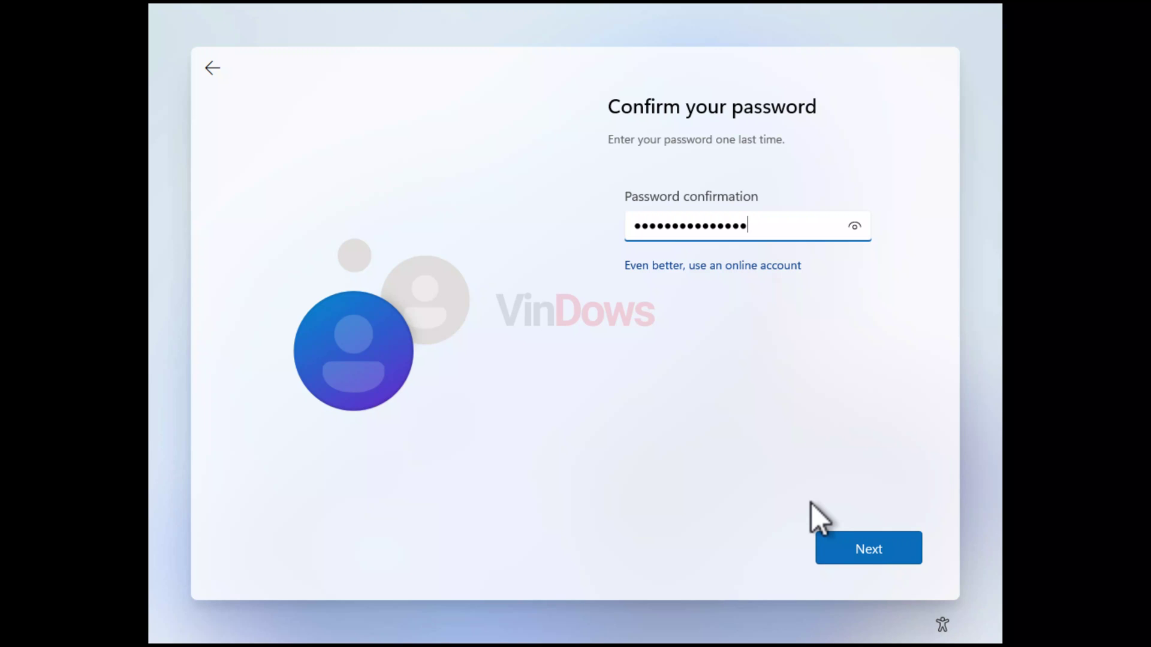
{"action": "left_click", "coordinate": [861, 545]}
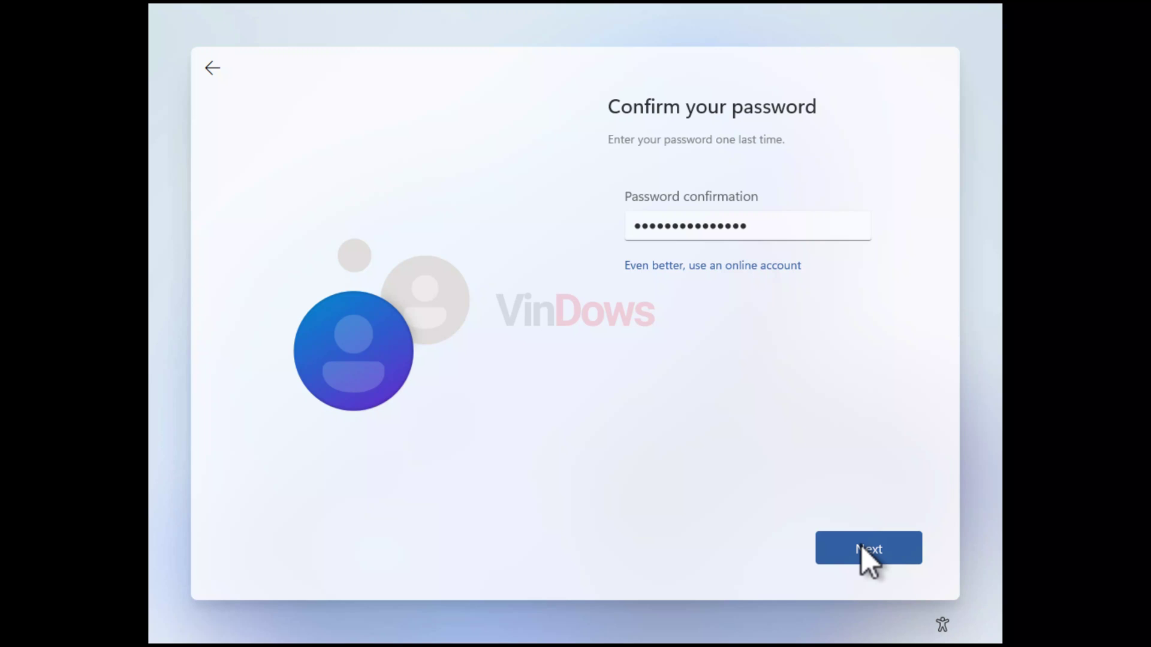
- Answer the first pet's name security question and start choosing the second question
{"action": "left_click", "coordinate": [823, 245]}
{"action": "left_click", "coordinate": [779, 263]}
{"action": "left_click", "coordinate": [733, 300]}
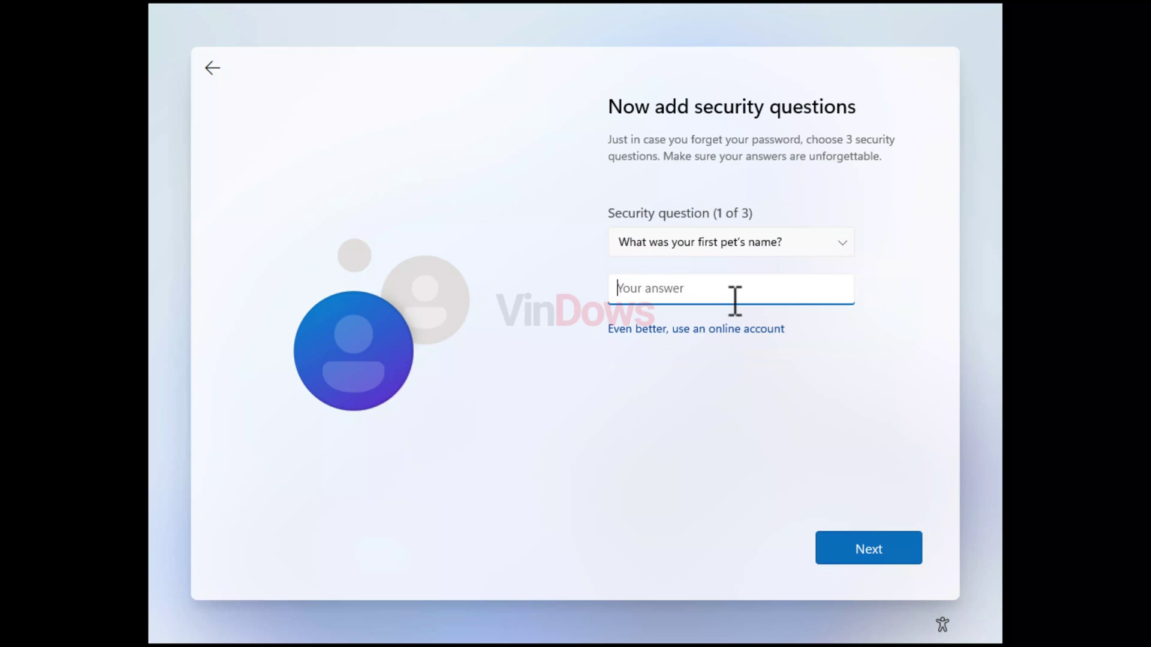
{"action": "type", "text": "ceaser"}
{"action": "left_click", "coordinate": [852, 544]}
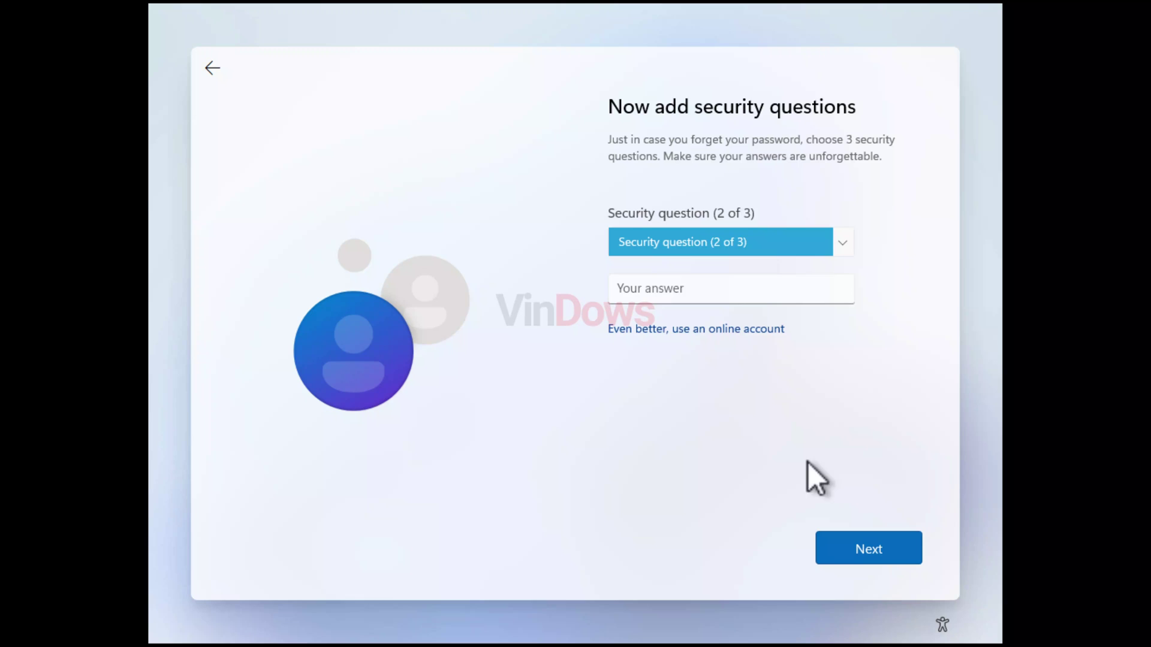
{"action": "left_click", "coordinate": [756, 247]}
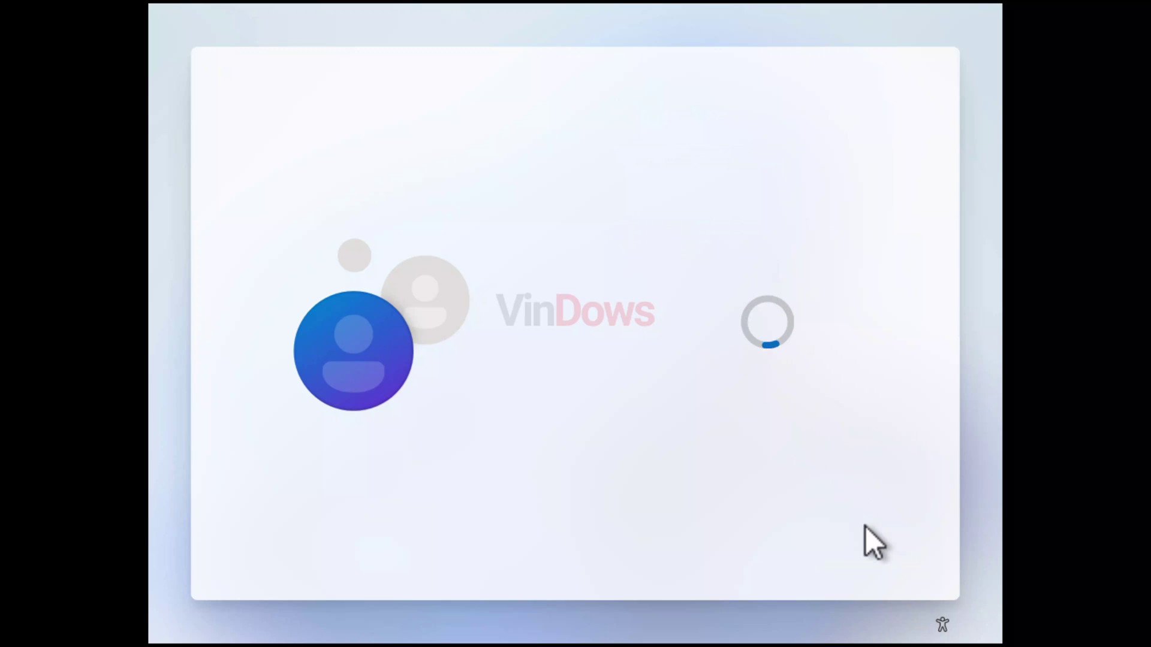